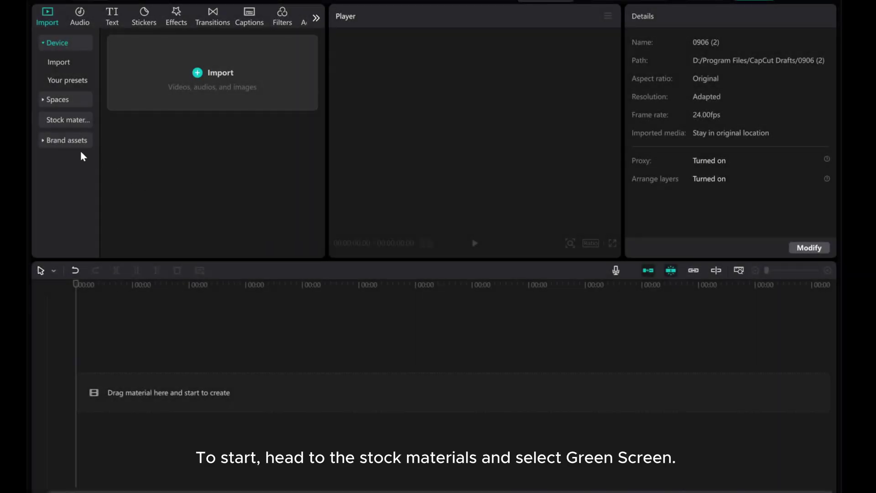
- Add the pink-square transition clip from Stock materials' Green Screen section to the timeline
click(62, 119)
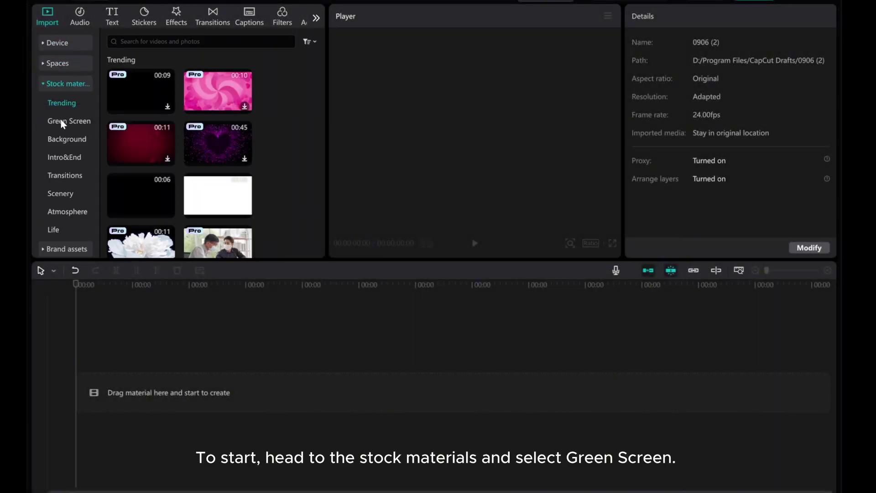
click(62, 121)
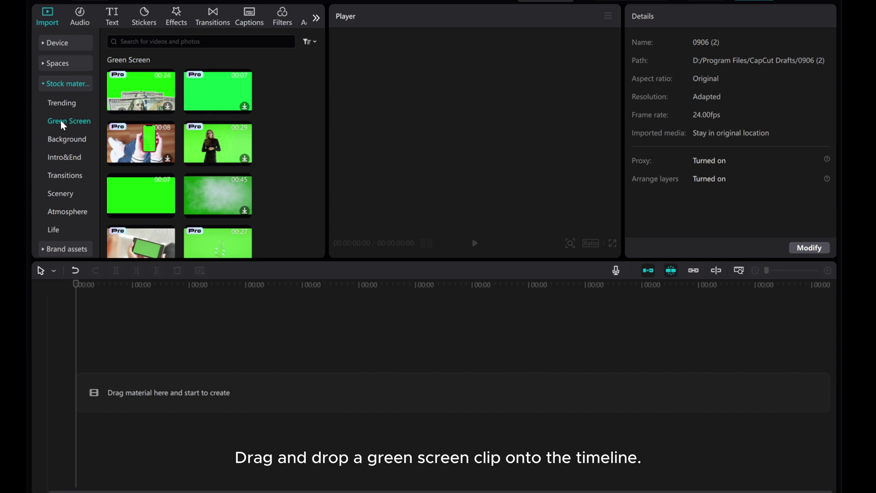
mouse_move(129, 197)
mouse_down()
mouse_move(142, 393)
mouse_move(164, 387)
mouse_up()
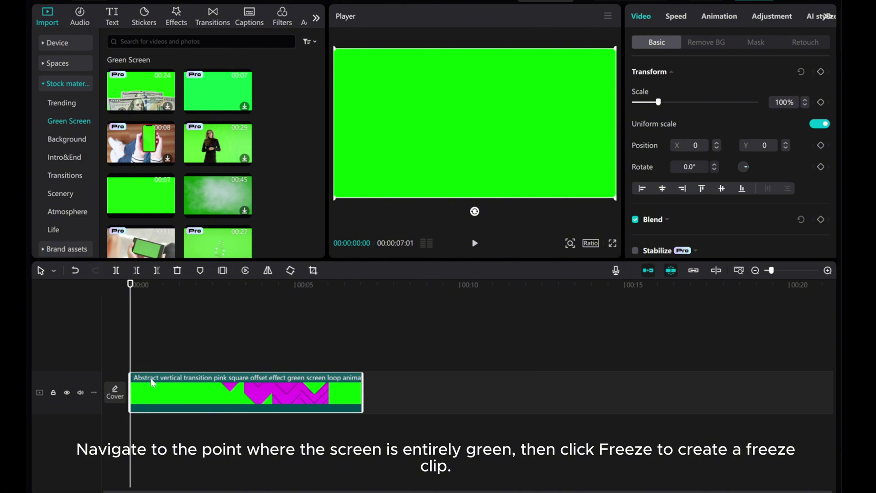
- Freeze an all-green frame, delete the original transition clip, and stretch the freeze to 8 seconds
click(221, 271)
click(262, 388)
right_click(262, 388)
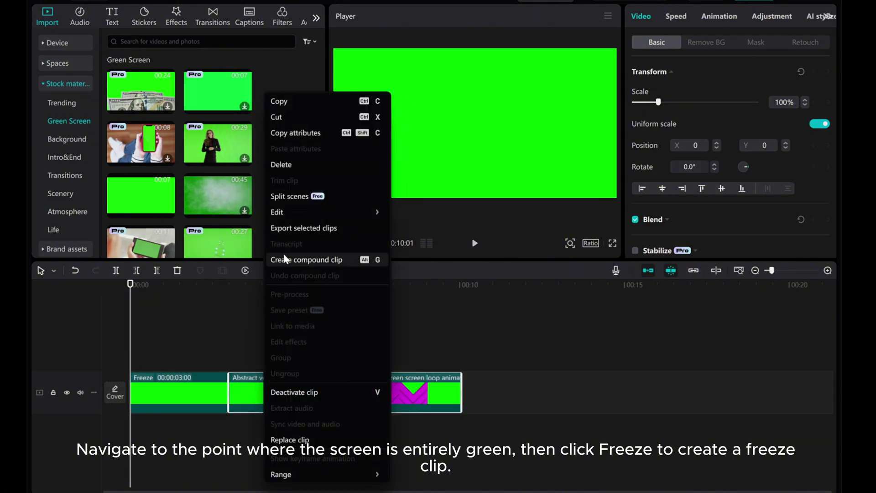
click(284, 166)
click(191, 391)
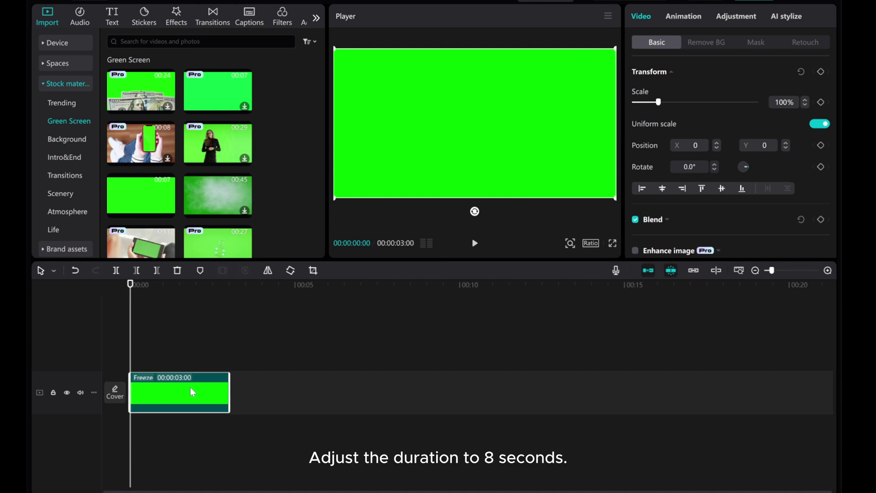
drag(228, 395, 393, 395)
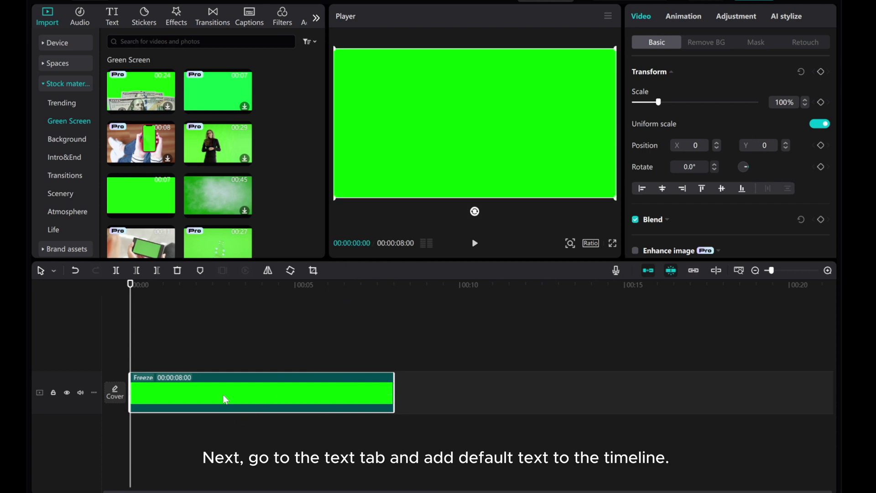
- Add a Default text clip, extend it to the freeze clip's end, and select its text
click(111, 14)
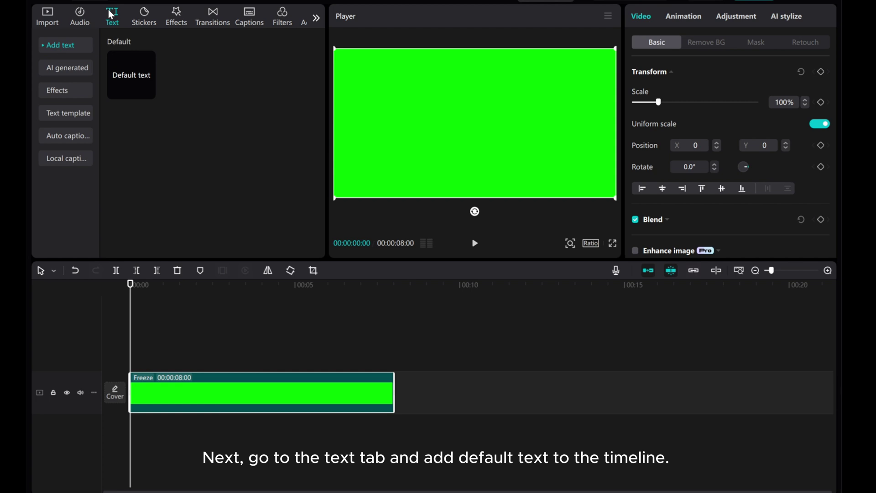
click(147, 90)
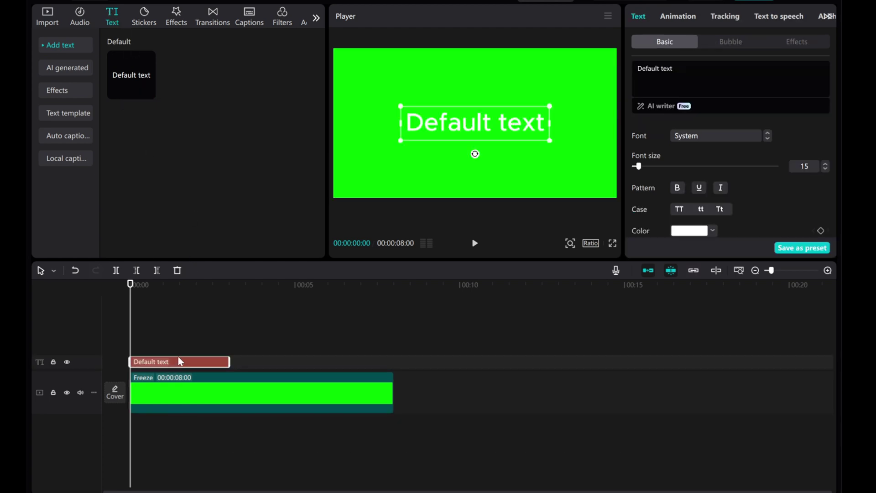
drag(220, 367, 394, 367)
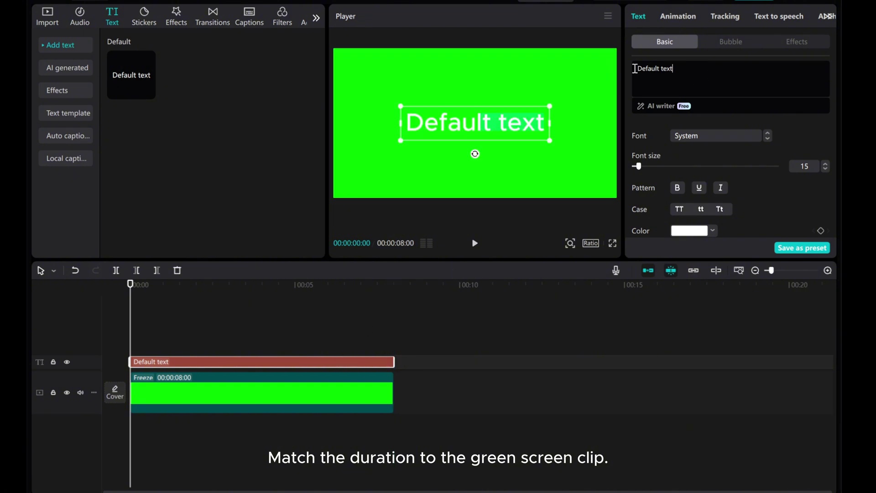
key(ctrl+a)
text(~)
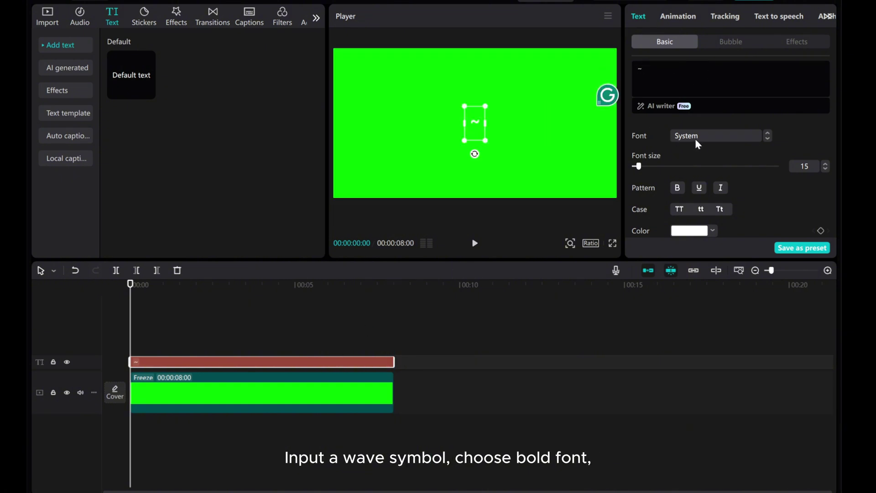
- Make the wave symbol bold Impact with a much larger font size
click(695, 138)
click(679, 196)
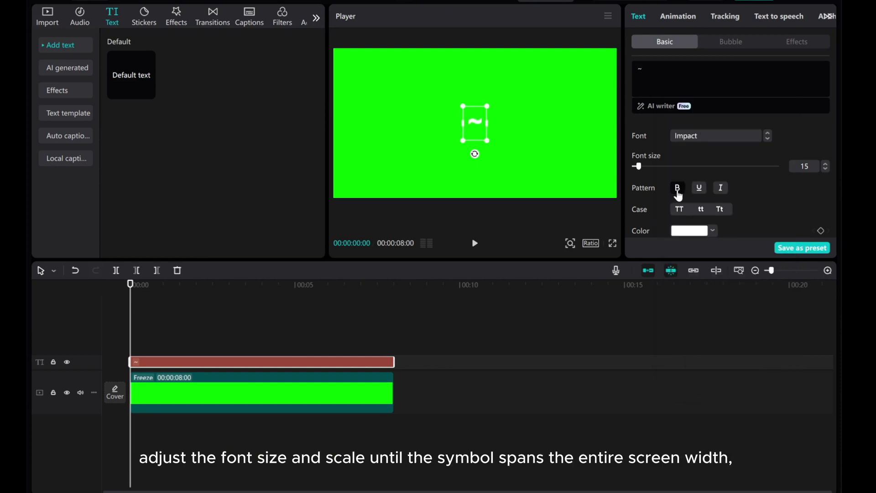
drag(637, 166, 798, 165)
scroll(709, 212, down, 2)
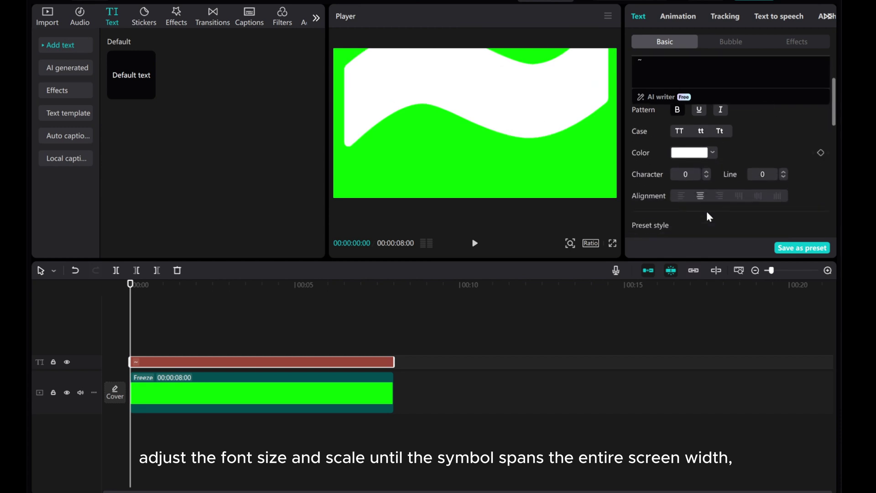
scroll(707, 210, down, 2)
scroll(707, 211, down, 2)
- Rotate the wave symbol diagonally to -21° and scale it up to 131%
drag(659, 160, 666, 160)
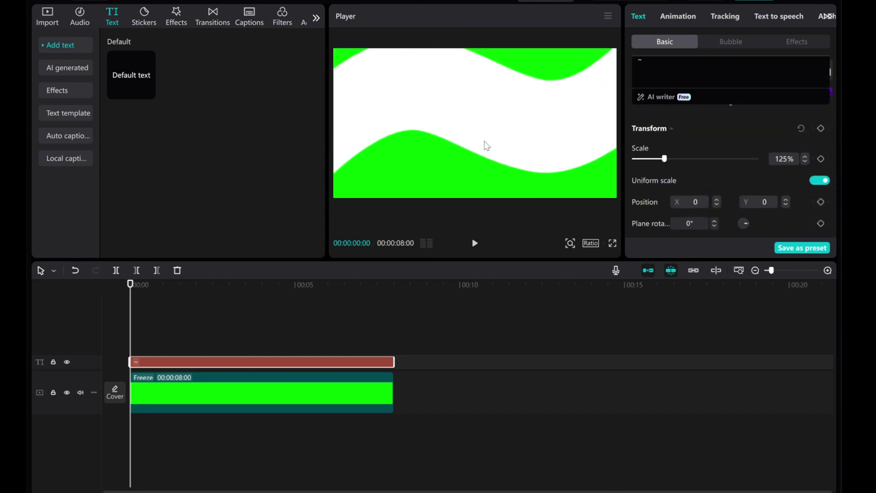
drag(482, 114, 485, 149)
scroll(723, 216, down, 2)
scroll(723, 216, down, 1)
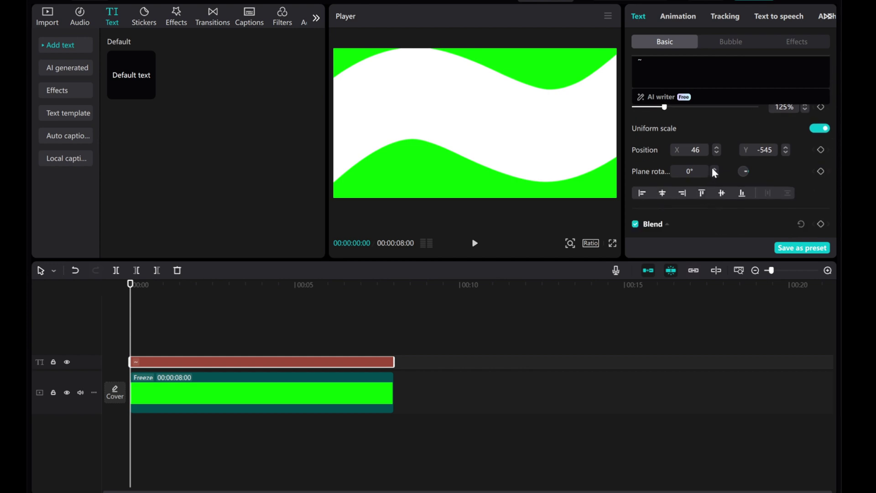
drag(745, 171, 748, 162)
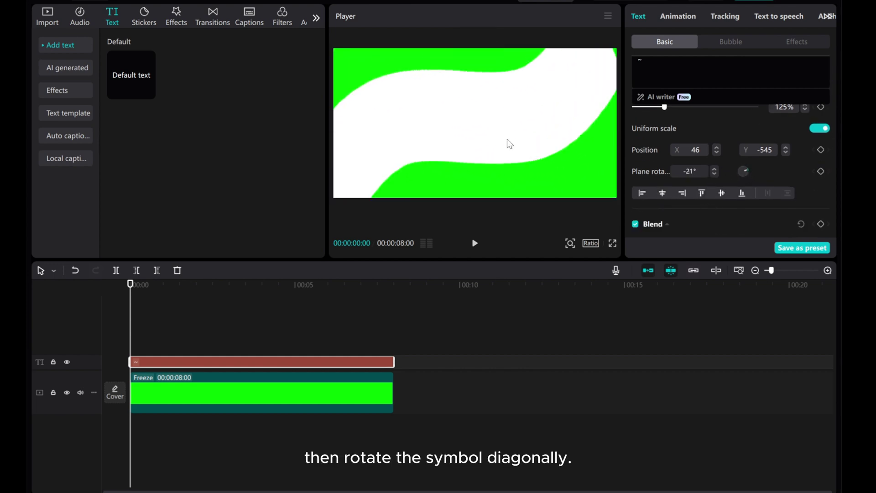
scroll(754, 172, up, 2)
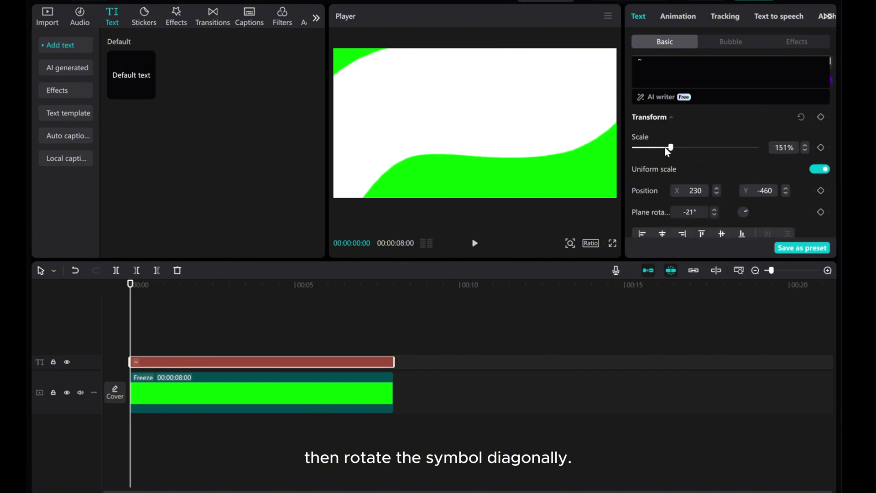
click(804, 149)
click(804, 149)
click(804, 149)
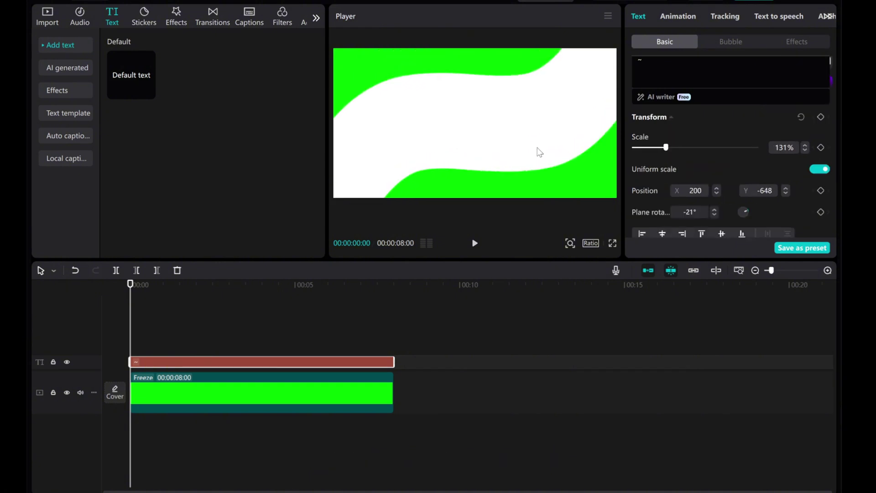
- Duplicate the wave text clip onto a new track
right_click(140, 365)
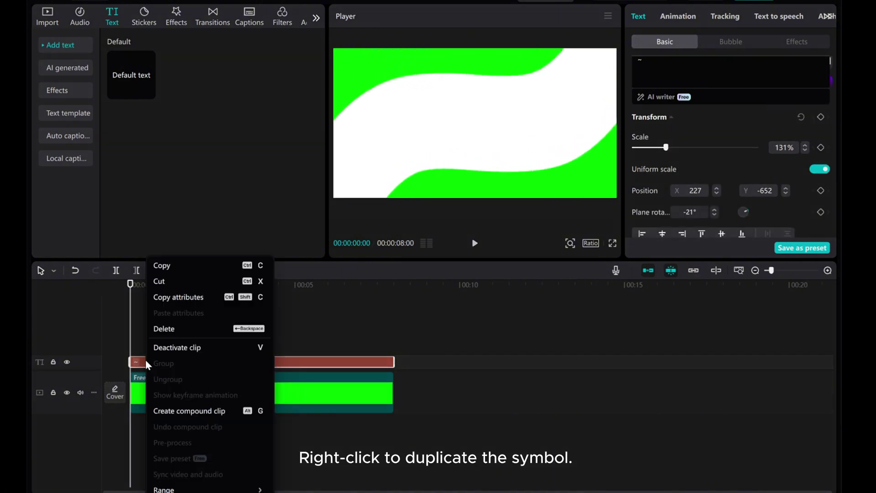
click(161, 270)
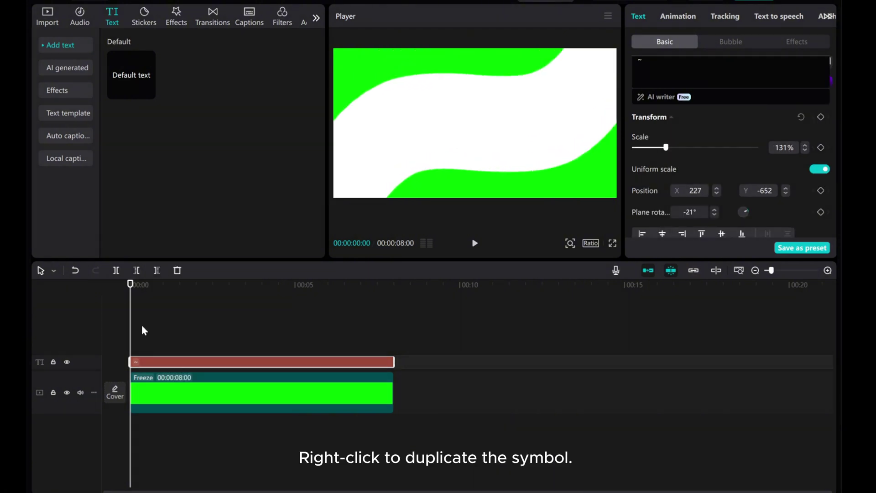
right_click(135, 349)
click(150, 351)
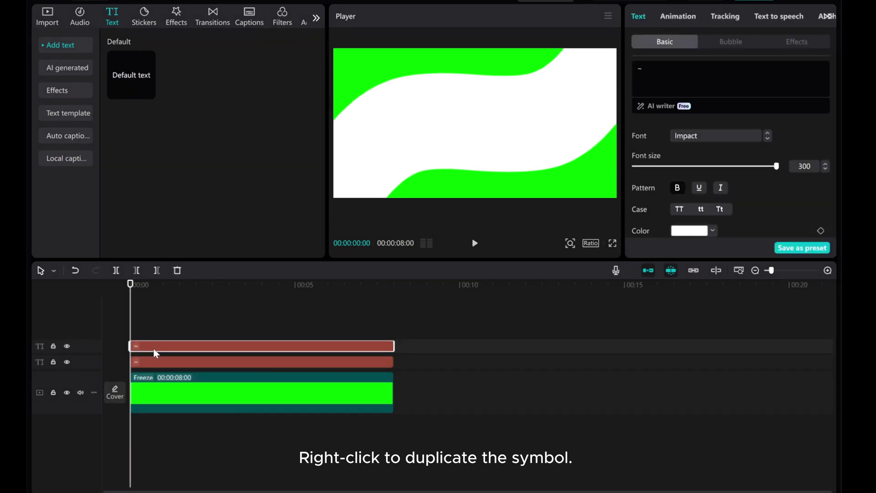
- Move the two waves to fill the top-left and bottom-right with white
drag(451, 136, 365, 88)
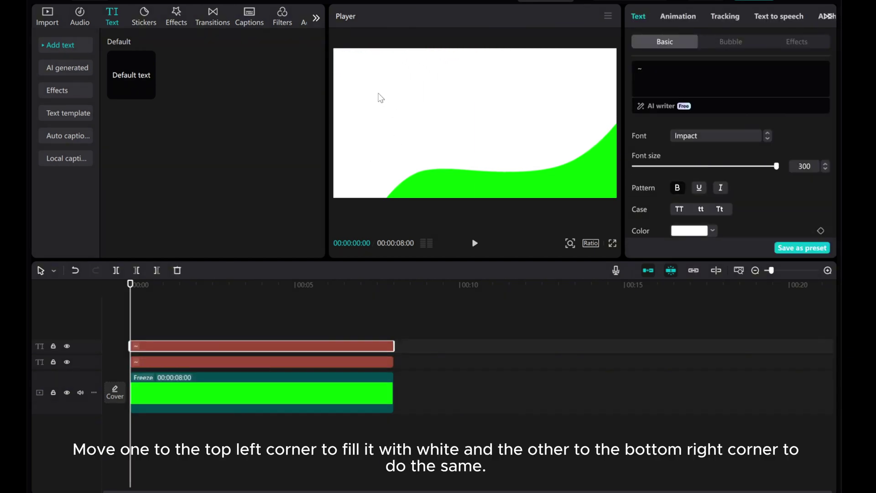
click(184, 361)
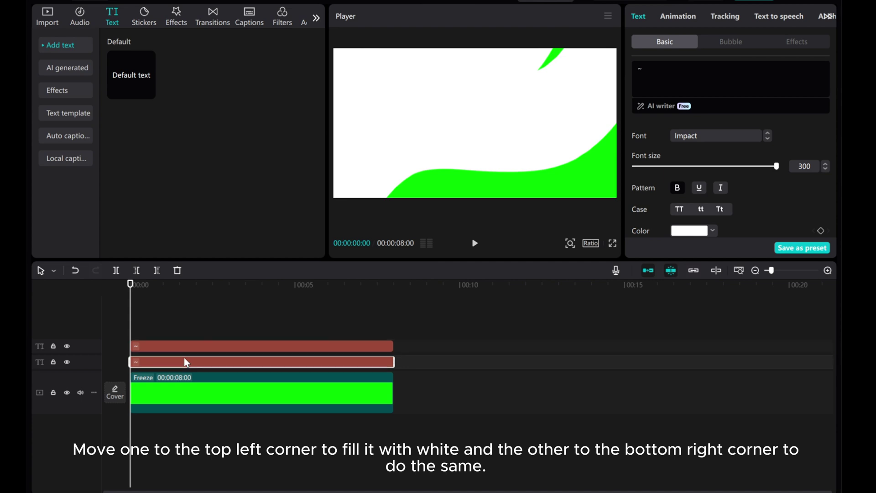
mouse_move(509, 147)
mouse_down()
mouse_move(537, 194)
mouse_move(555, 195)
mouse_up()
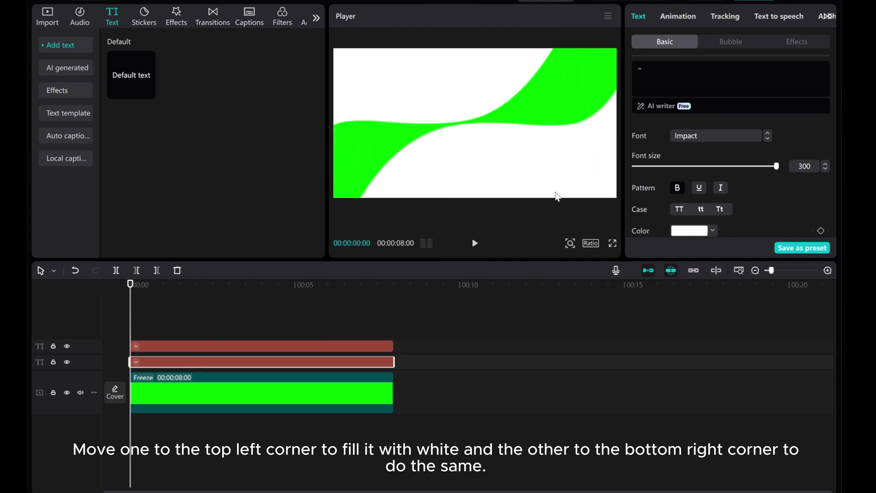
- Fine-tune both waves' positions to refine the green S-shaped band
mouse_move(425, 114)
mouse_down()
mouse_move(438, 105)
mouse_move(423, 74)
mouse_move(469, 58)
mouse_move(500, 150)
mouse_up()
click(212, 349)
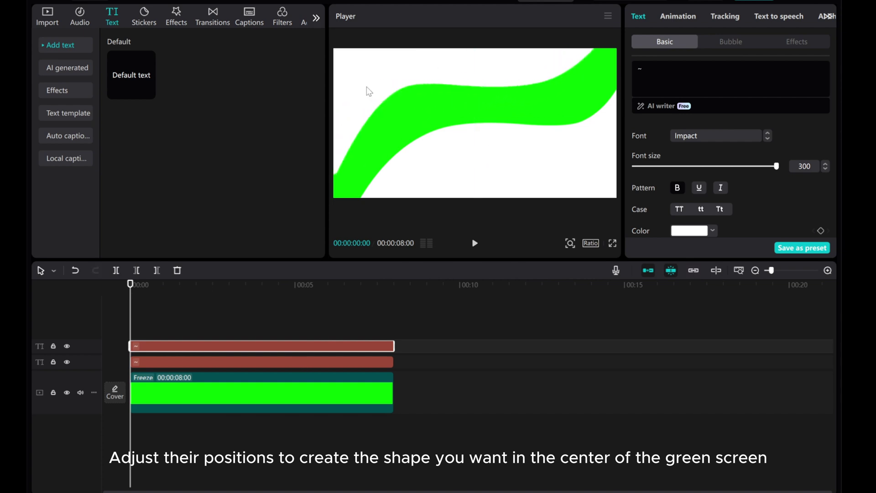
drag(368, 91, 362, 96)
click(277, 362)
mouse_move(534, 190)
mouse_down()
mouse_move(507, 185)
mouse_move(512, 204)
mouse_up()
click(299, 350)
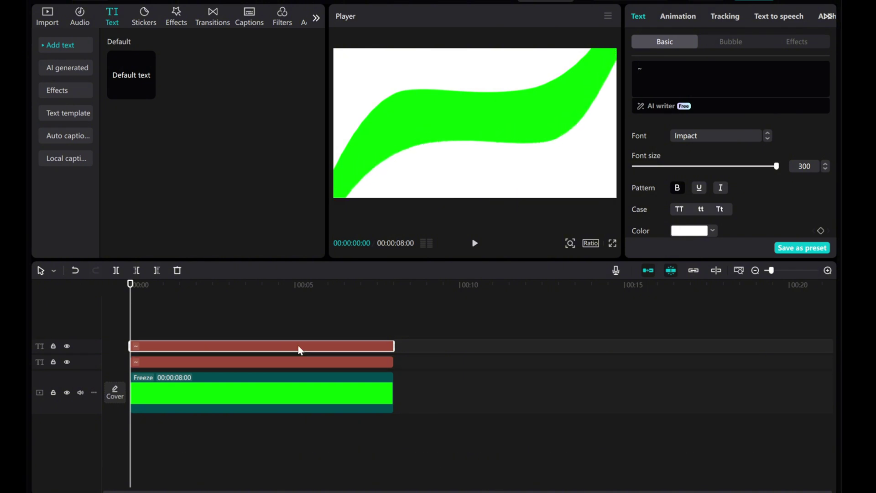
drag(365, 89, 367, 95)
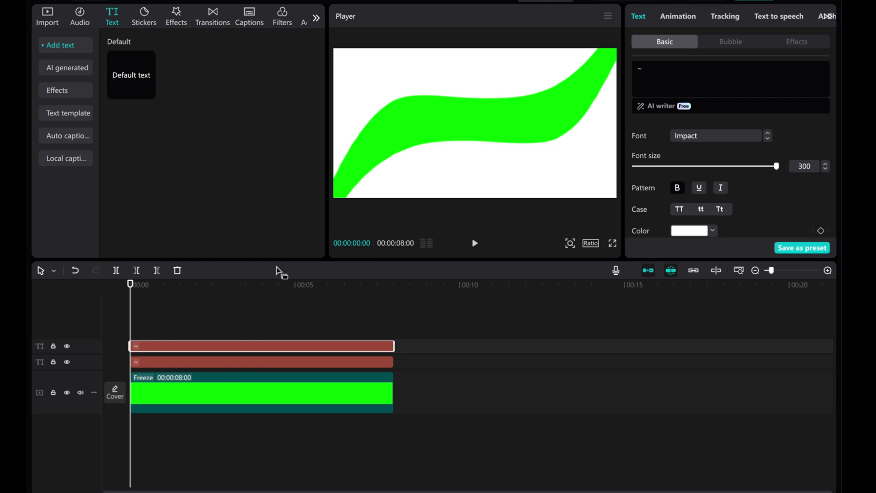
- Add the white stock clip on a new top track and set the ratio to 16:9
click(47, 17)
click(57, 103)
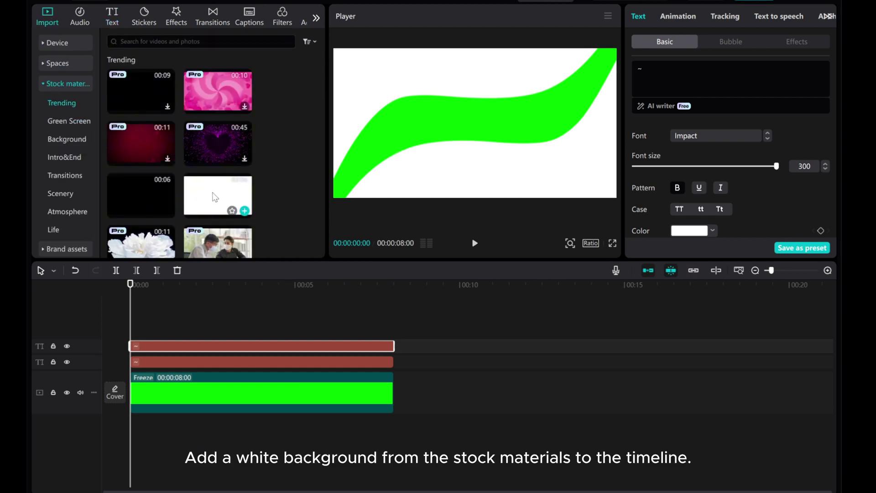
drag(213, 197, 158, 337)
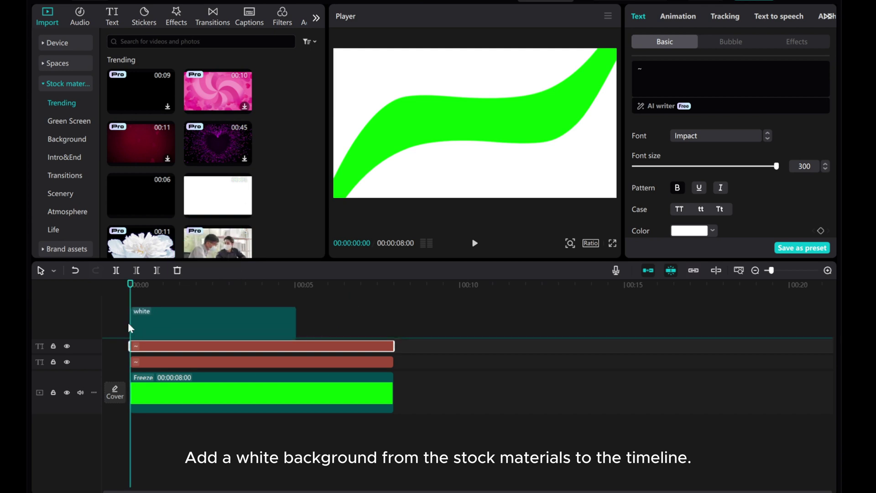
click(590, 244)
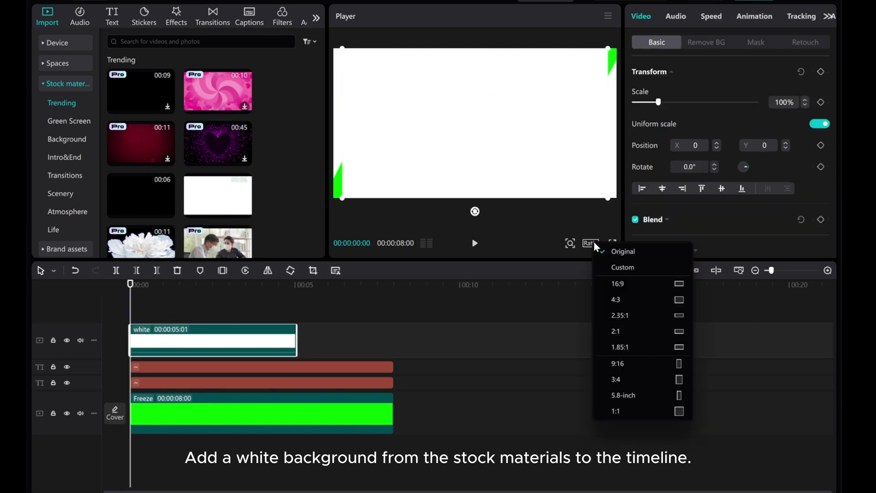
click(611, 287)
- Hide the white track to check the wave and green layers, then show and select it
click(66, 340)
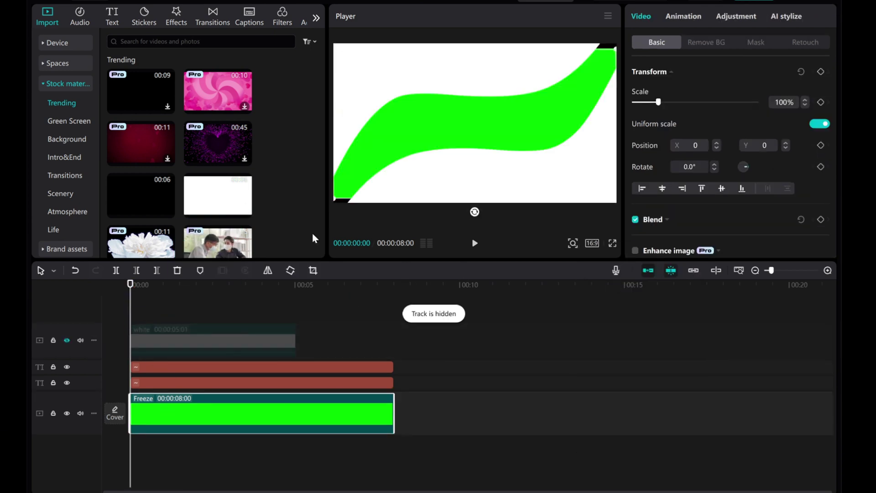
click(341, 196)
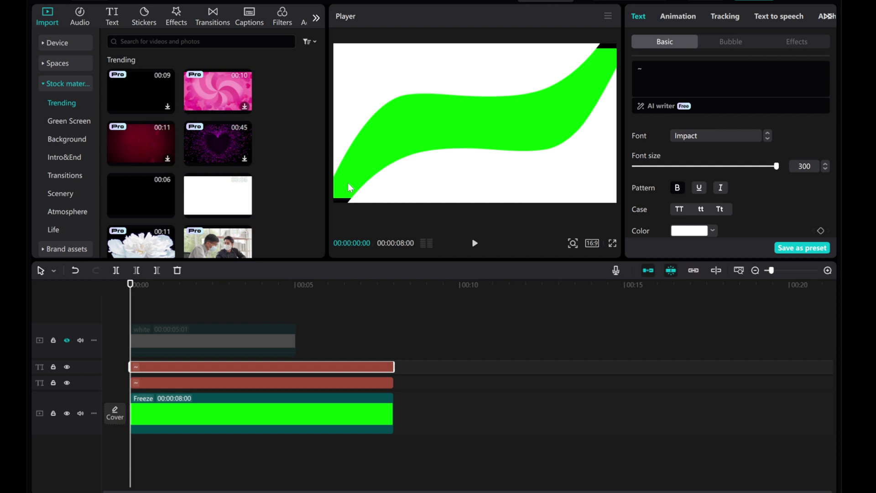
click(270, 411)
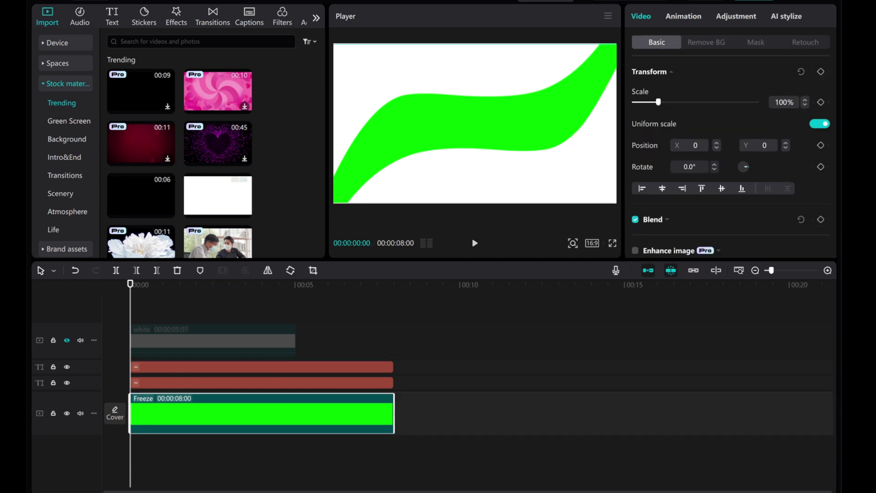
click(404, 139)
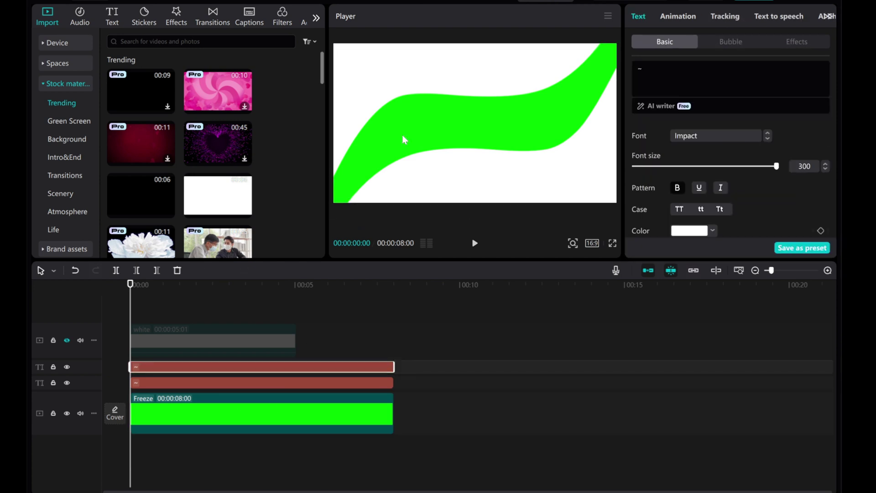
click(197, 349)
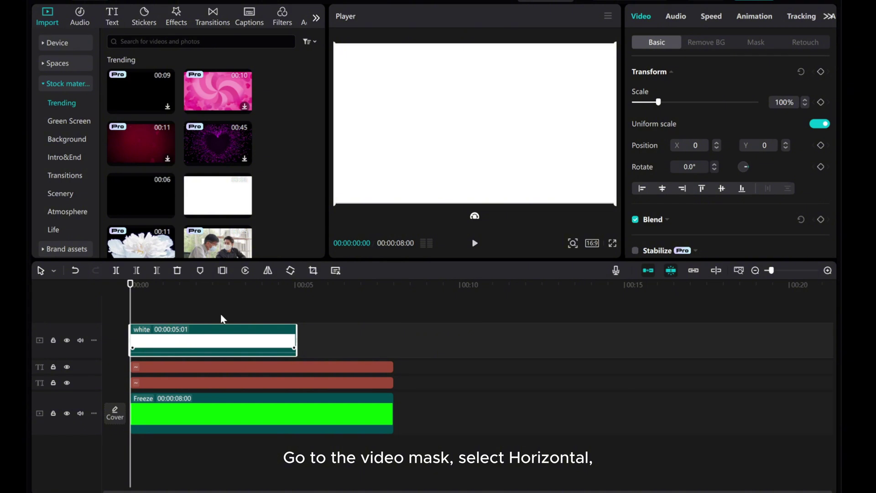
- Give the white clip a diagonally rotated Horizontal mask at the top-right corner
click(754, 43)
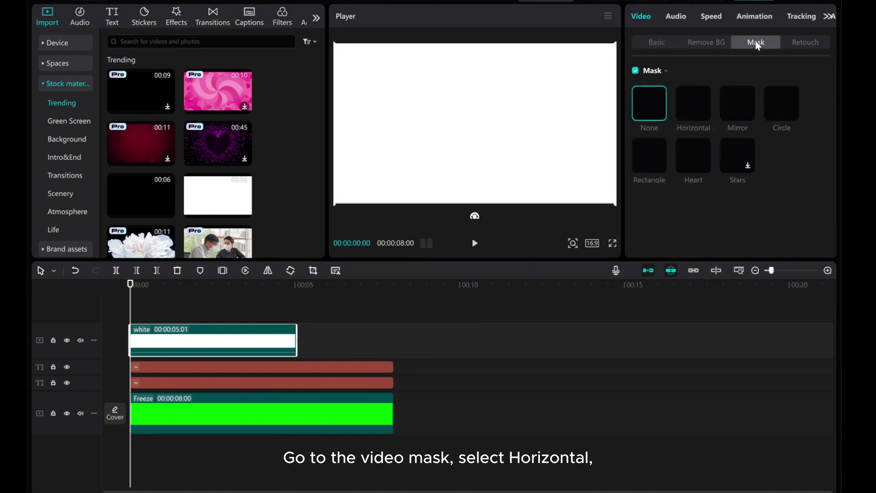
click(698, 114)
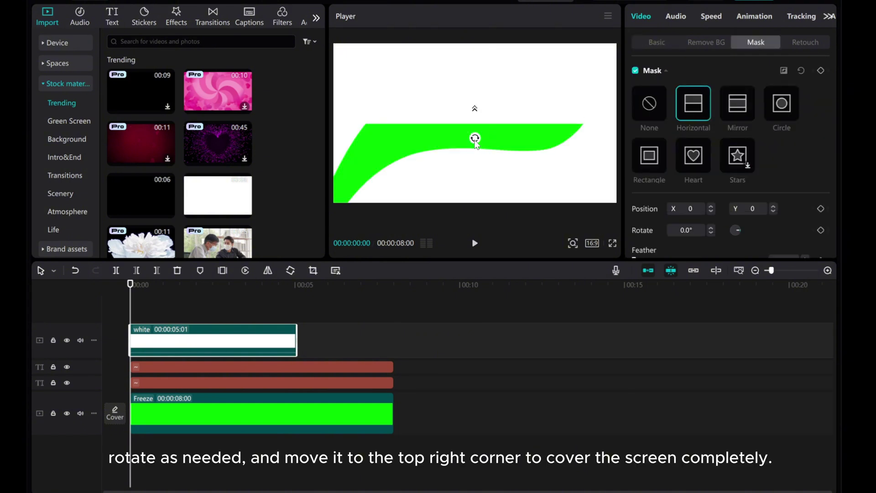
drag(475, 139, 486, 115)
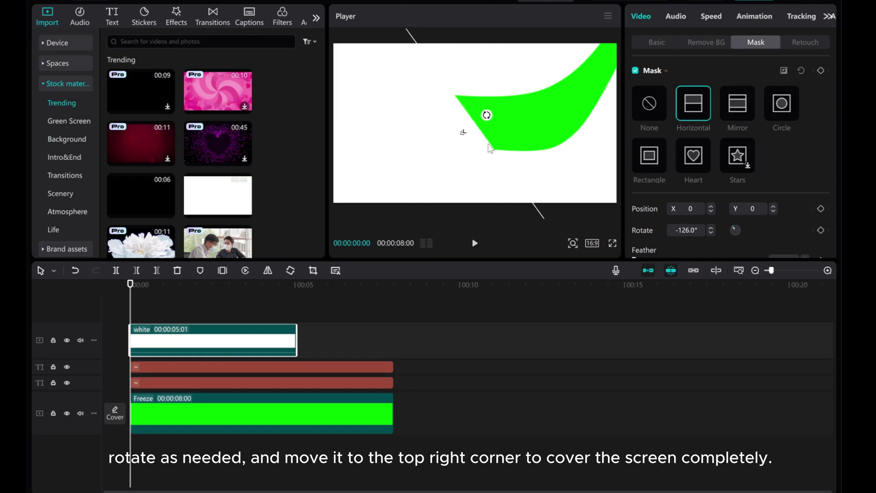
drag(486, 116, 631, 60)
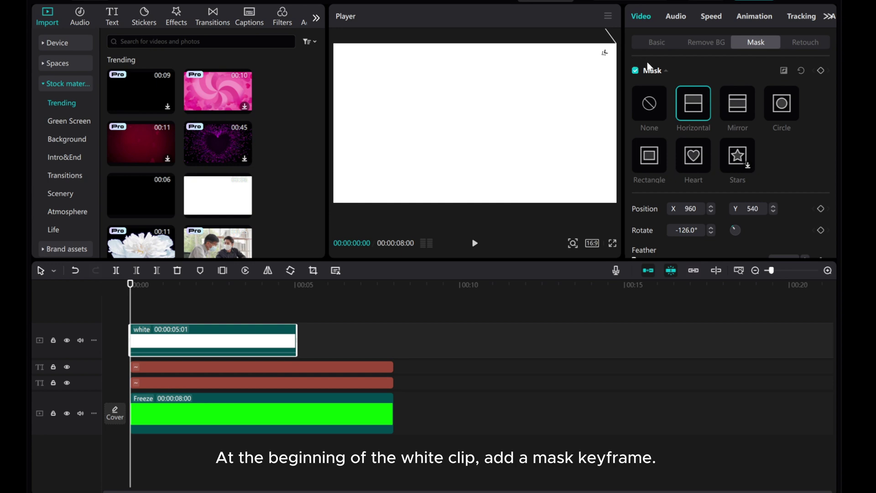
- Keyframe the mask at the clip start and sweep it to the bottom-left at 2 seconds
click(821, 69)
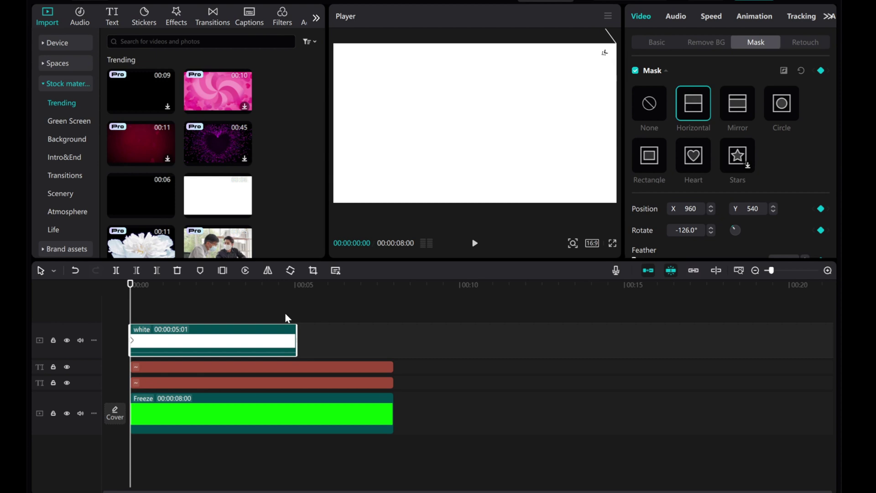
drag(135, 312, 196, 311)
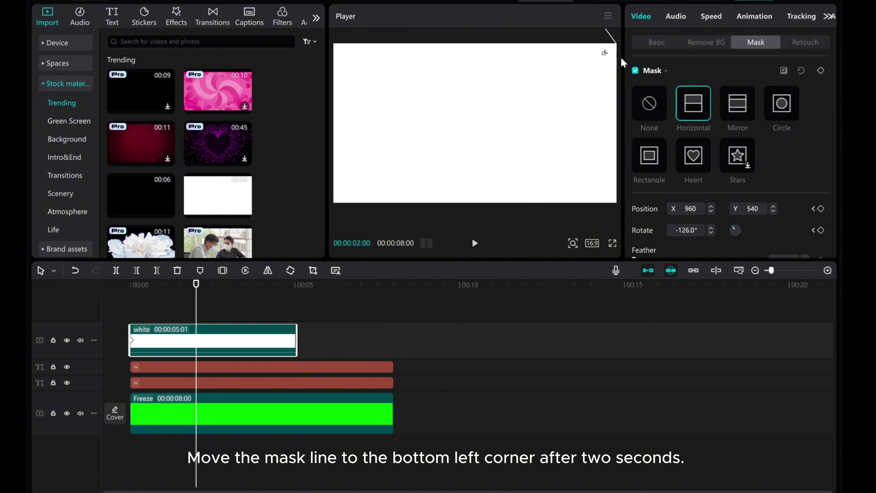
mouse_move(616, 46)
mouse_down()
mouse_move(607, 34)
mouse_move(579, 71)
mouse_move(322, 210)
mouse_up()
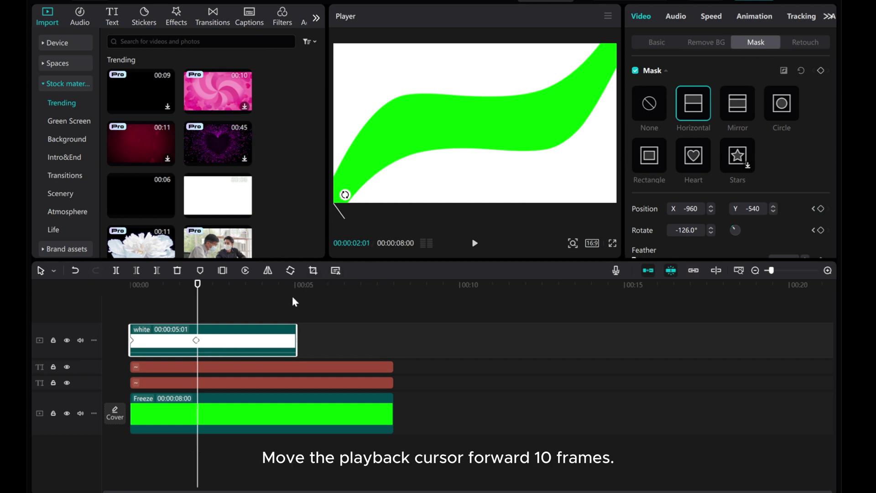
- At 2 s 10 frames, keyframe Position on the upper and lower wave layers
key(Right)
key(Right)
key(Right)
key(Right)
key(Right)
key(Right)
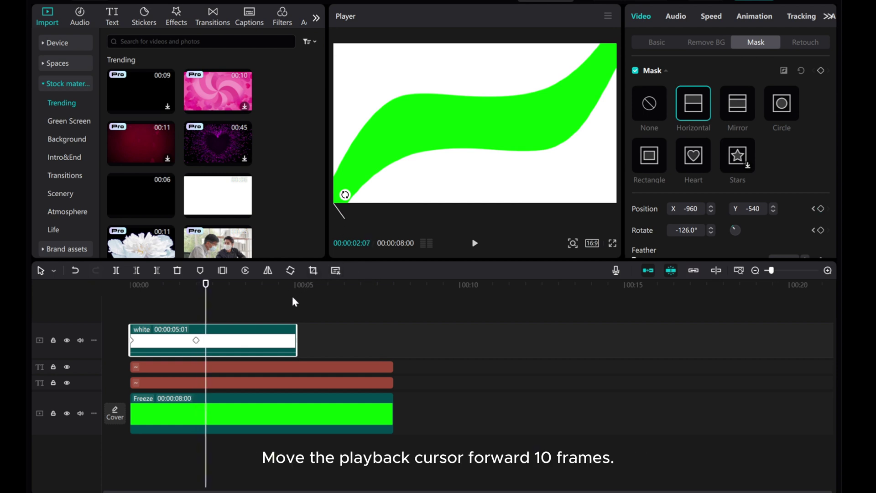
key(Right)
key(Right)
key(Right)
key(Right)
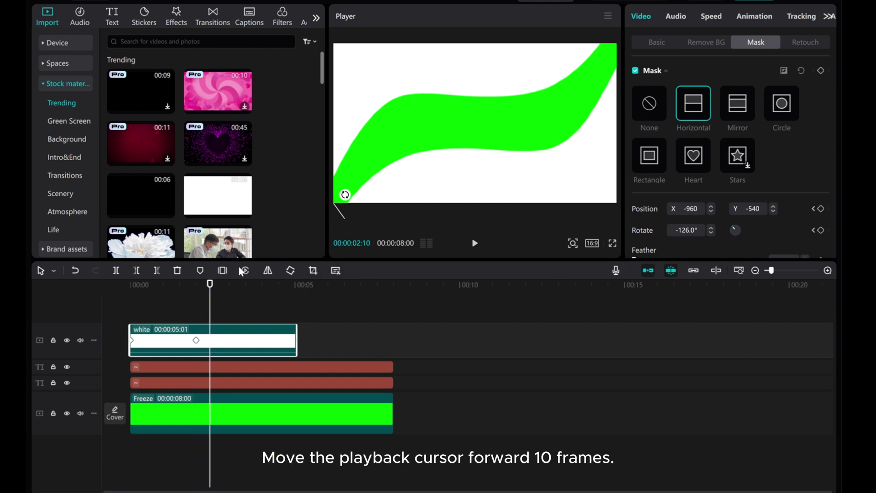
click(221, 370)
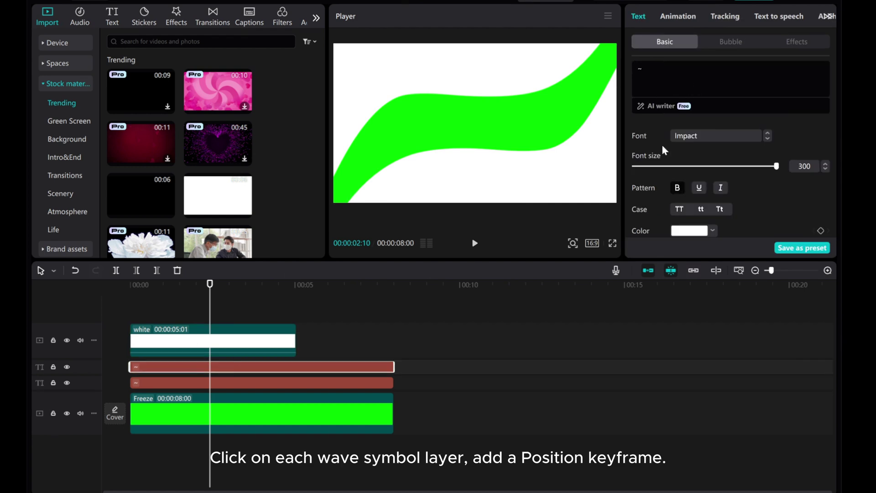
scroll(664, 150, down, 3)
scroll(665, 150, down, 3)
scroll(665, 149, down, 2)
scroll(665, 150, down, 2)
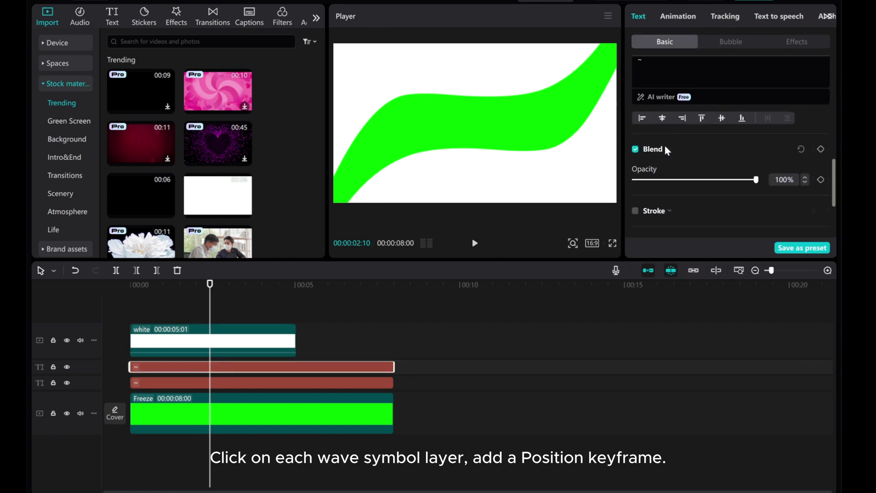
scroll(665, 145, up, 2)
scroll(665, 145, up, 1)
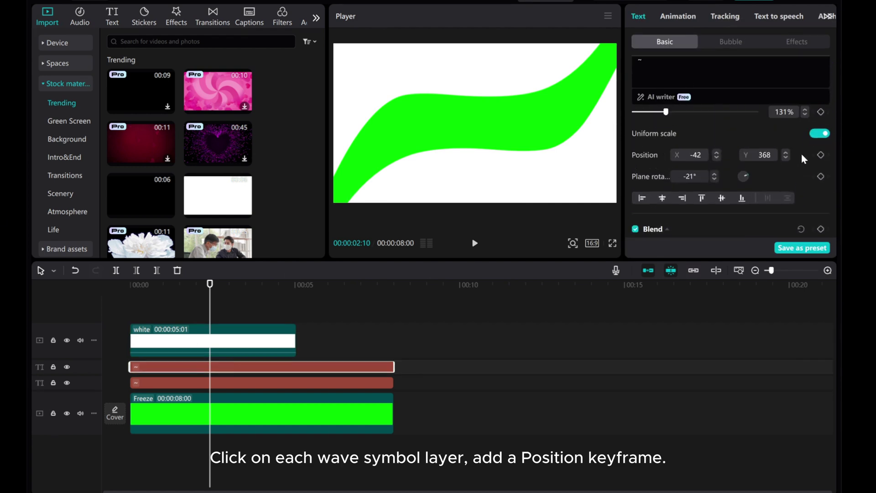
click(821, 155)
click(269, 382)
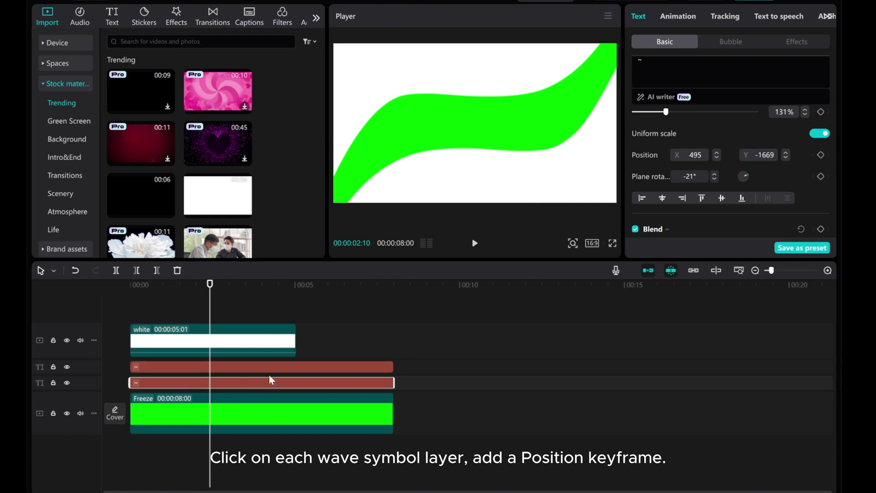
click(822, 155)
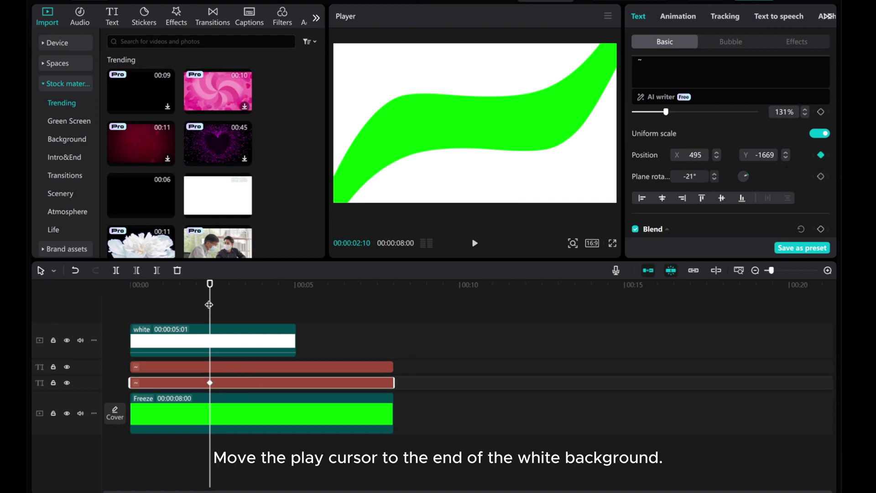
drag(209, 305, 294, 302)
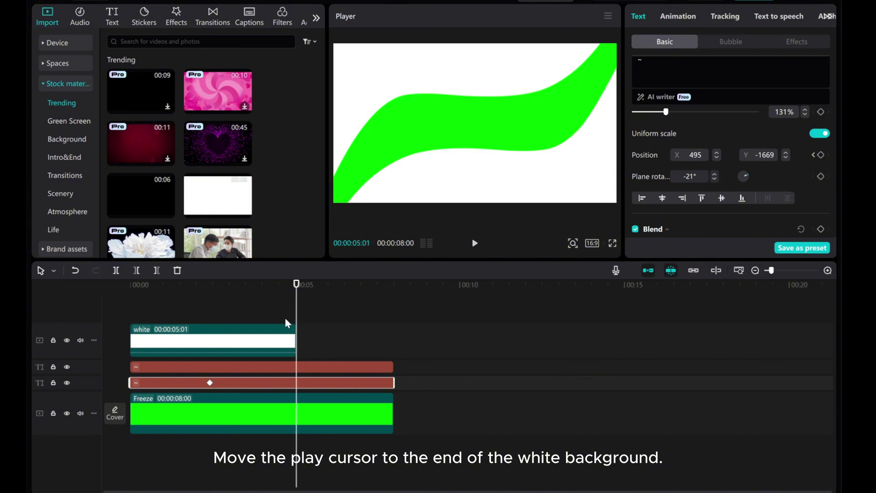
click(282, 343)
click(280, 367)
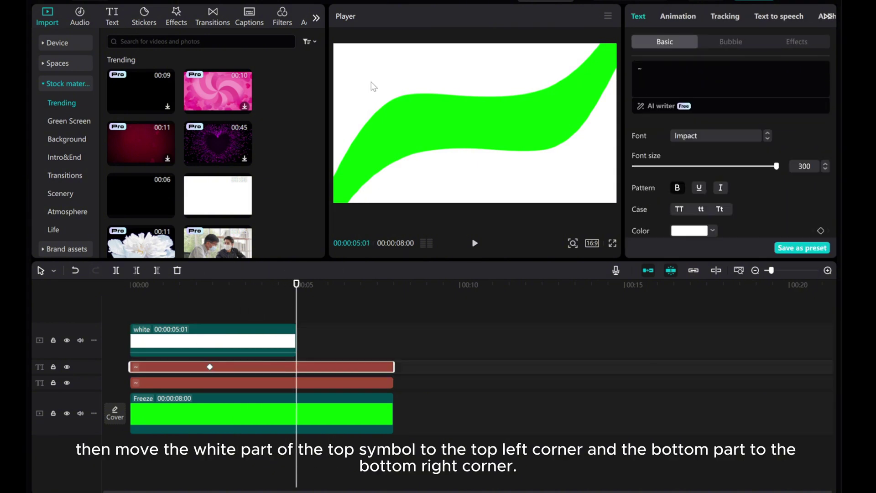
drag(371, 86, 304, 23)
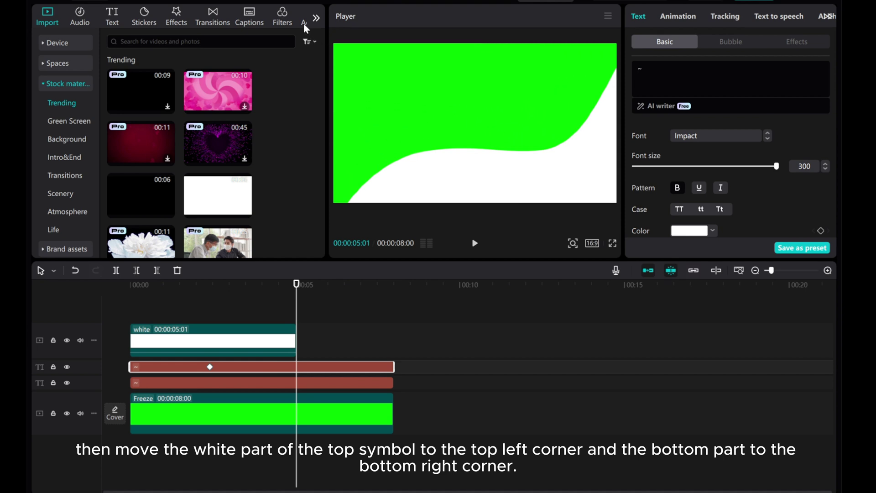
click(316, 384)
drag(480, 156, 531, 211)
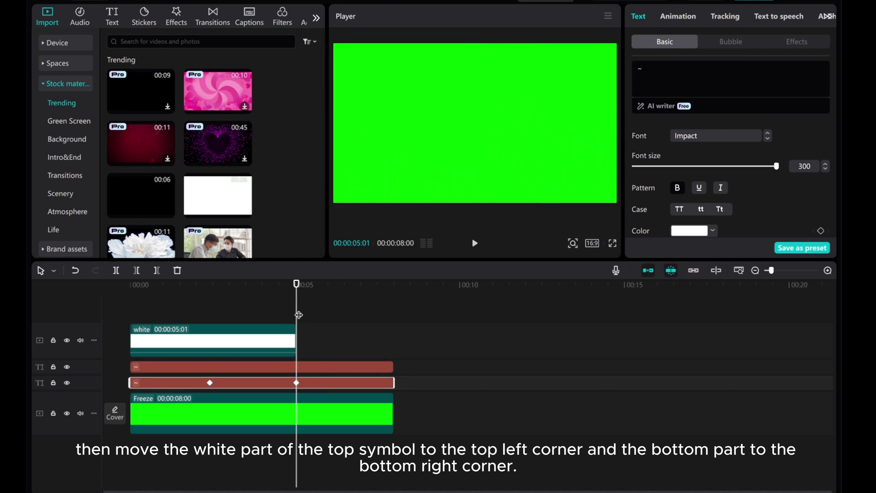
drag(299, 315, 115, 315)
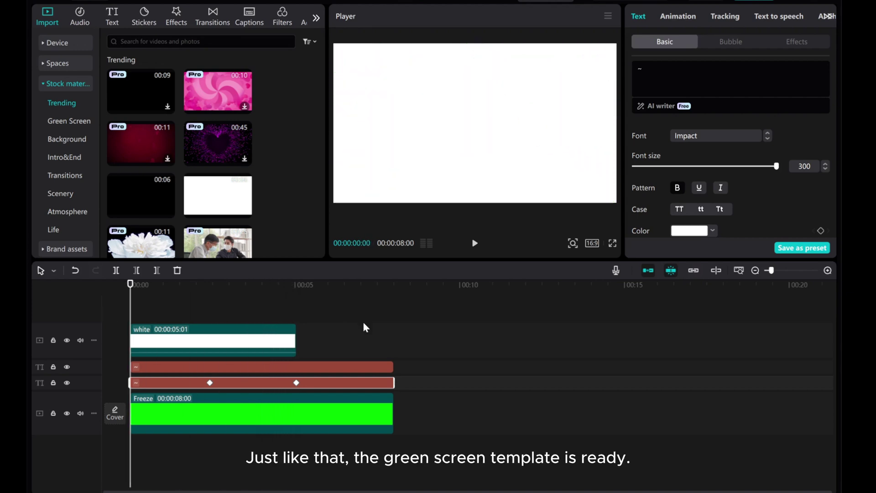
click(477, 244)
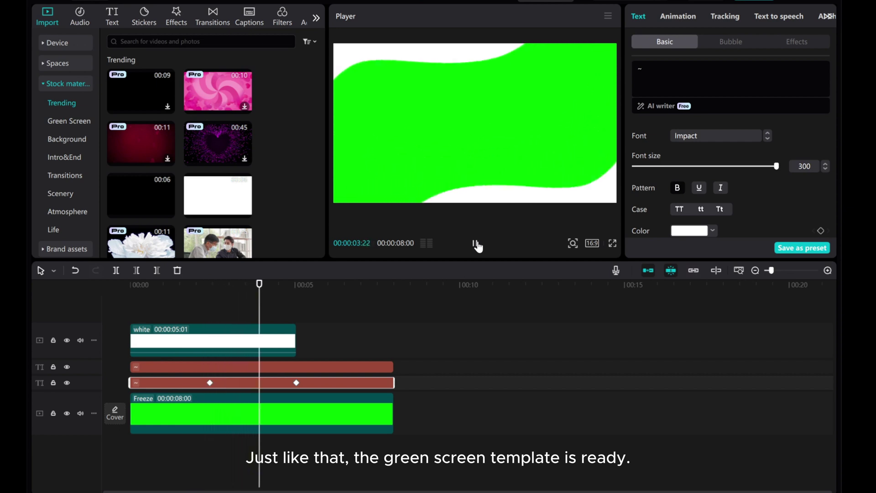
- Merge every template clip into Compound clip1 and move it up onto a new track
click(477, 247)
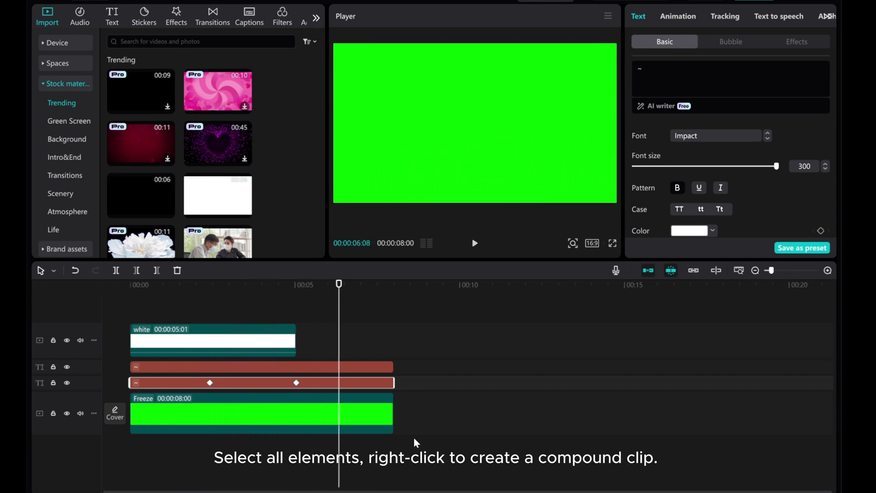
drag(414, 442, 220, 334)
right_click(241, 332)
click(267, 377)
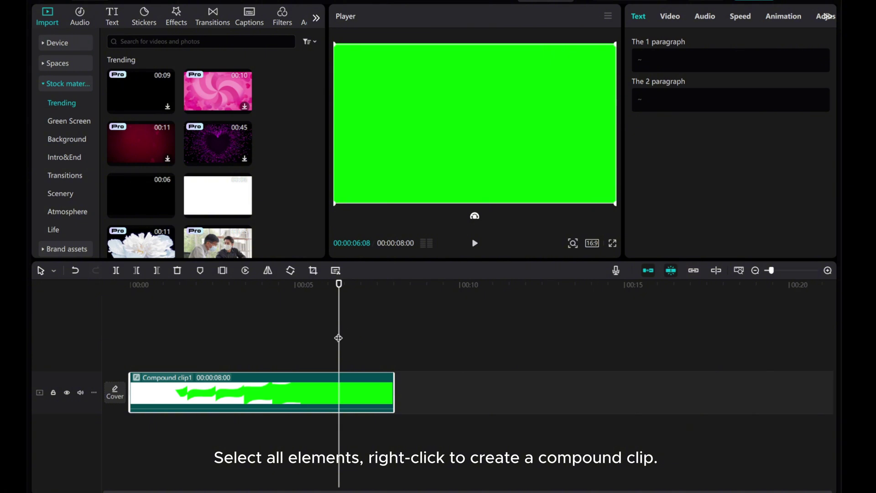
drag(339, 338, 124, 331)
drag(172, 404, 165, 363)
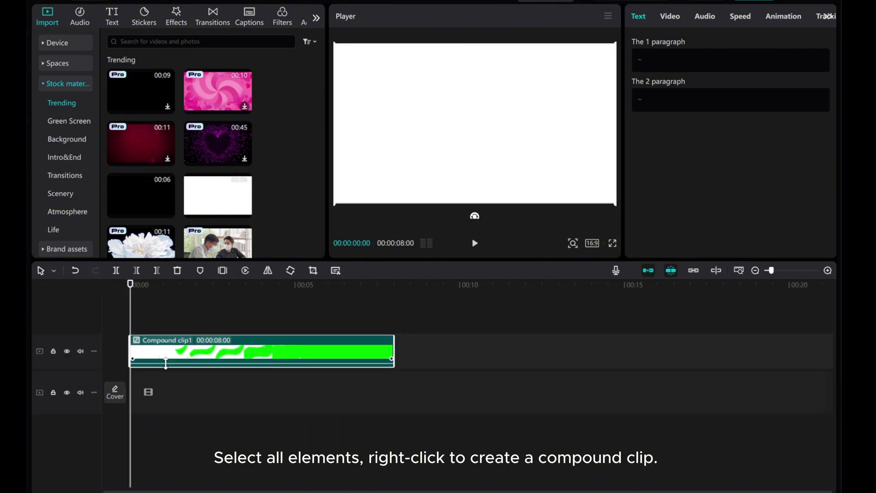
- Browse the Scenery stock videos and scrub to where the green wave shows
click(60, 193)
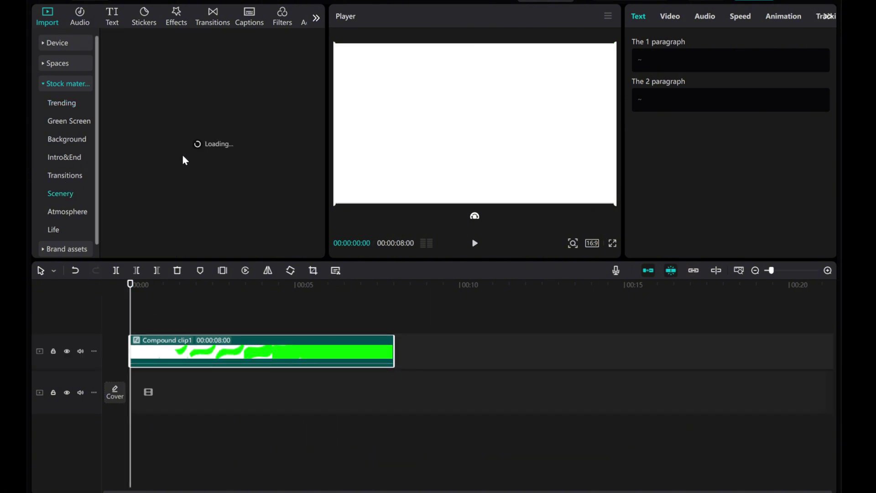
scroll(198, 178, down, 2)
scroll(198, 177, down, 3)
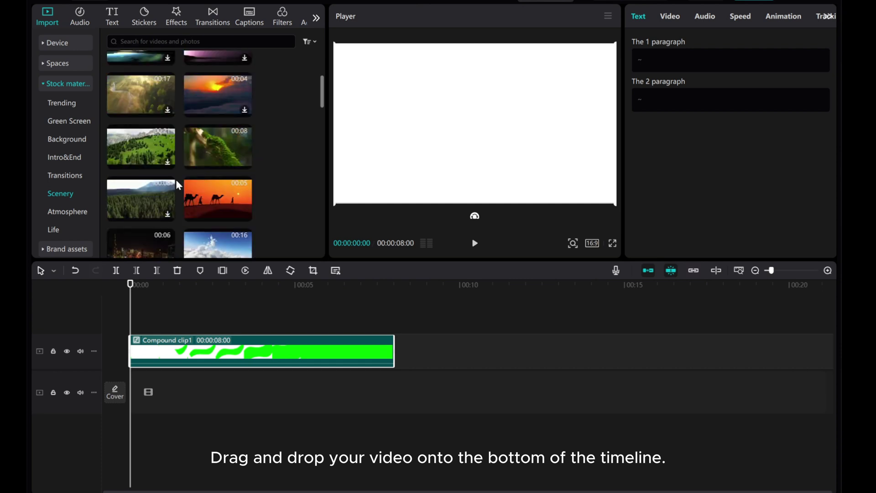
scroll(196, 176, down, 2)
drag(219, 199, 136, 397)
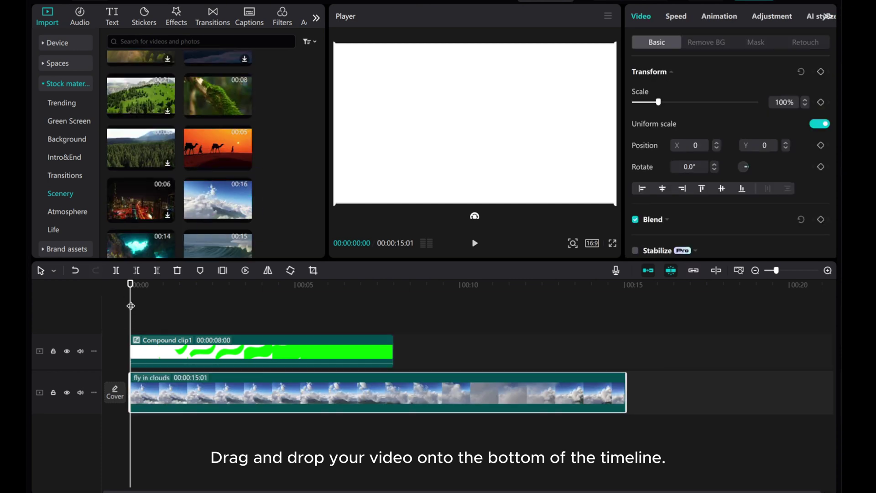
drag(131, 305, 247, 305)
- Turn on Chroma key for Compound clip1 and sample the template's green in the preview
click(265, 355)
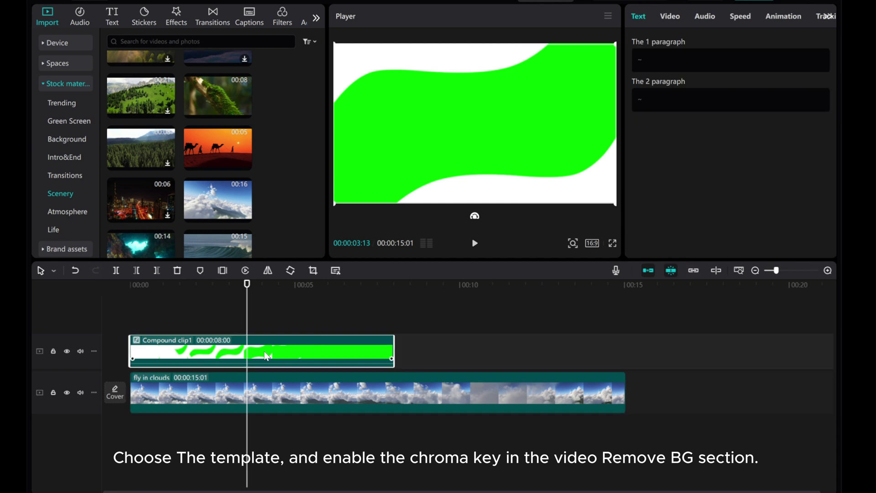
click(672, 16)
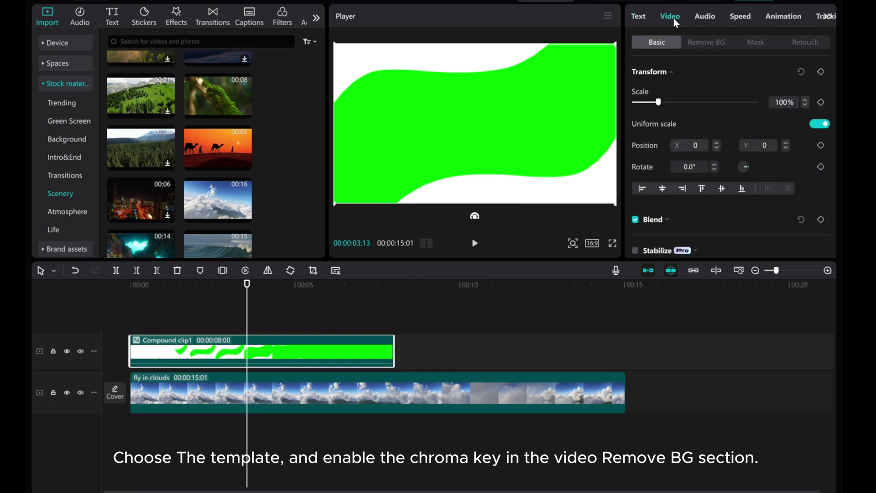
click(707, 42)
click(635, 196)
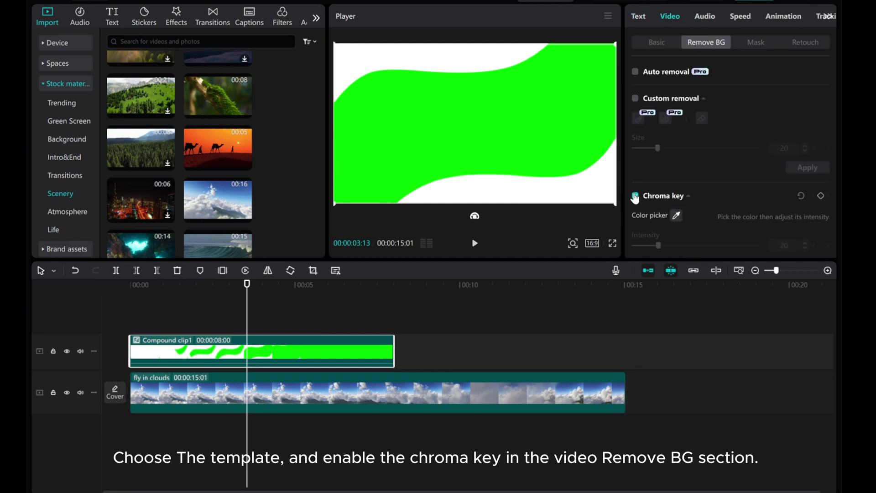
click(676, 215)
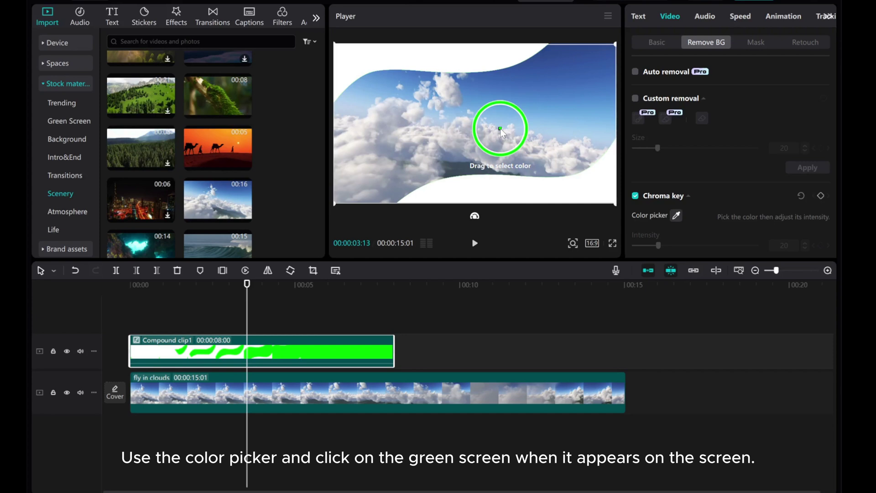
click(503, 132)
- Set the chroma key Intensity to 49 and Shadow to 64, then return to the timeline start
drag(659, 246, 678, 246)
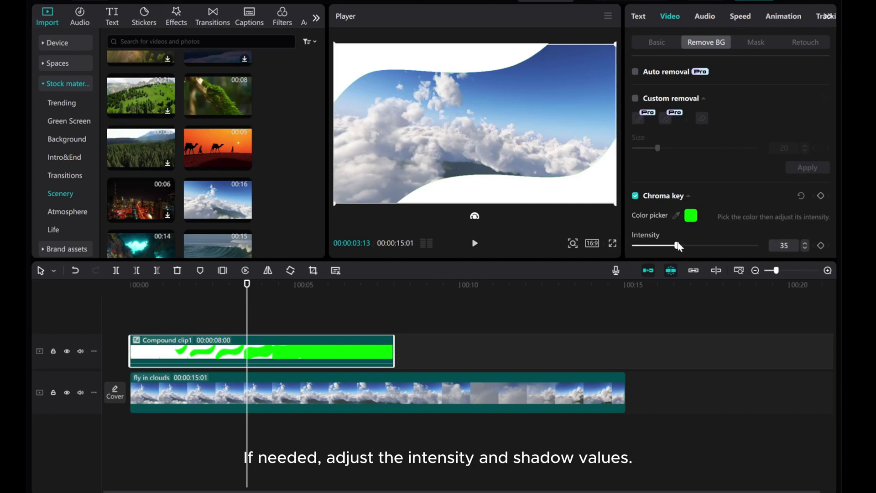
scroll(693, 237, down, 2)
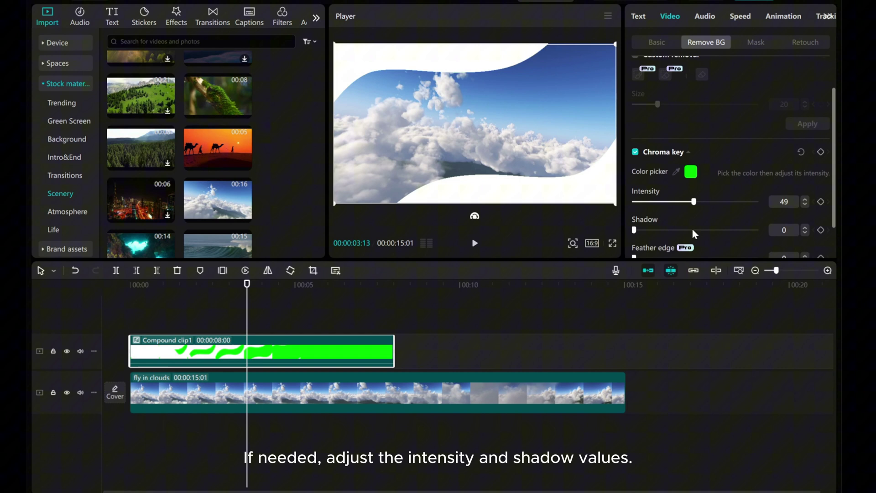
scroll(678, 219, down, 2)
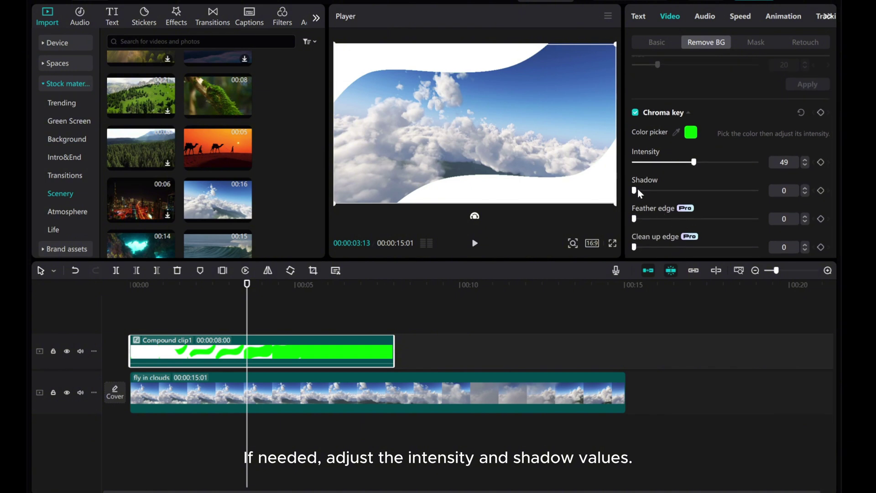
mouse_move(637, 189)
mouse_down()
mouse_move(664, 191)
mouse_move(694, 162)
mouse_up()
drag(666, 190, 713, 190)
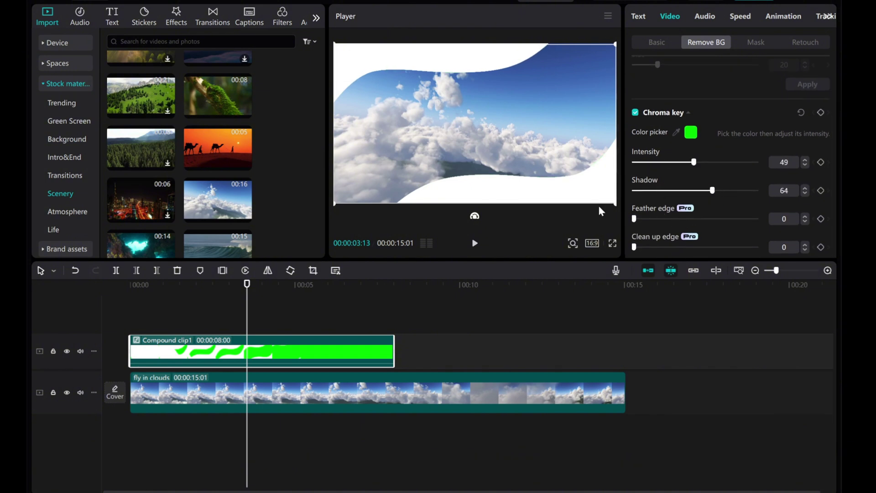
drag(246, 324, 126, 316)
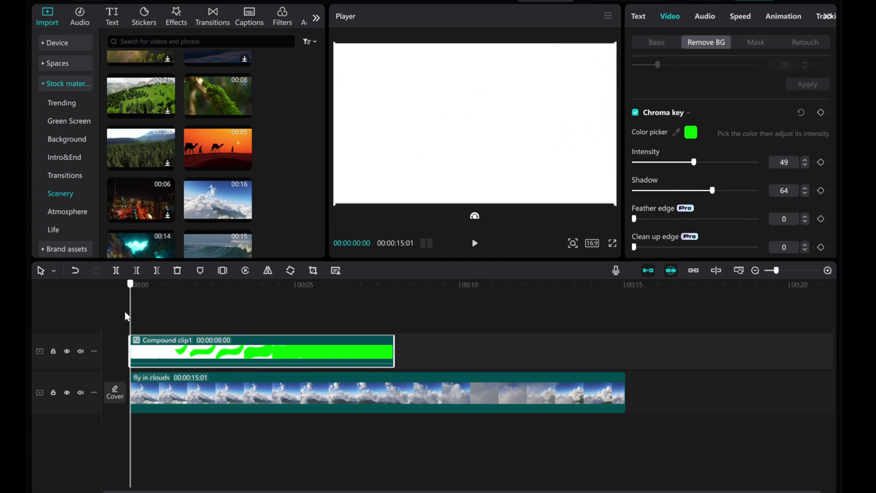
scroll(668, 148, up, 1)
scroll(668, 148, up, 1)
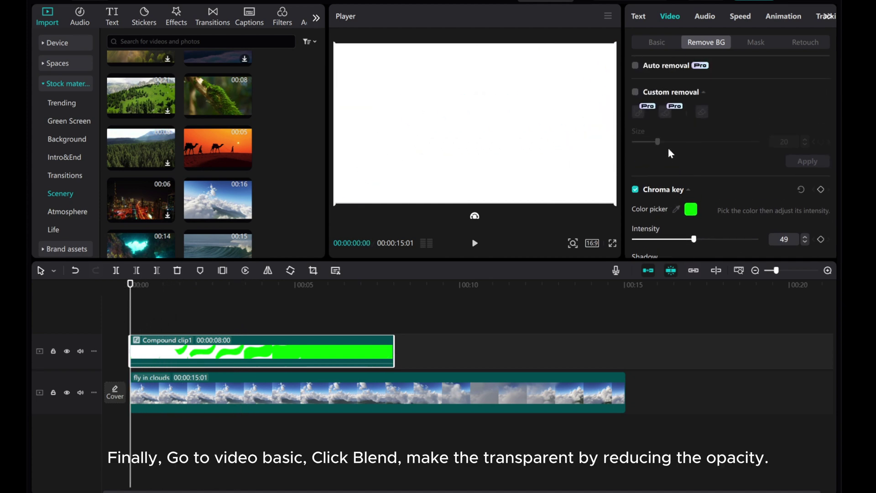
- Set the compound clip's blend opacity to 84% and preview the wave over the clouds
click(648, 41)
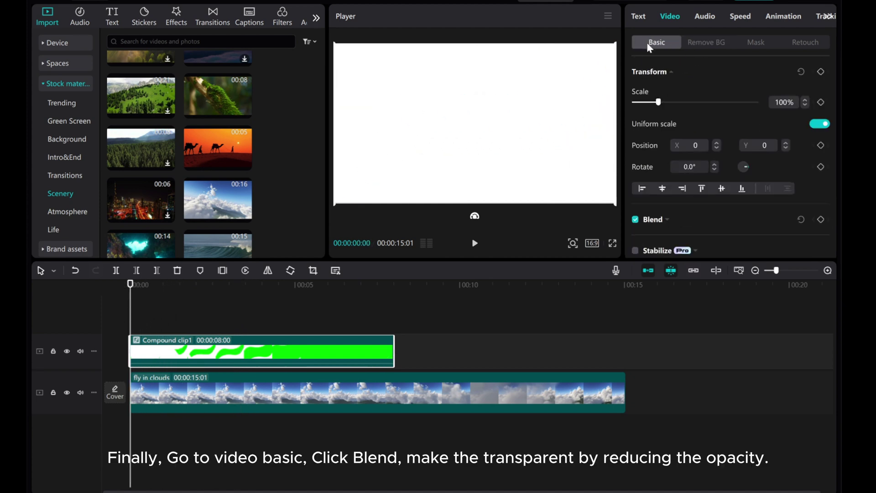
scroll(664, 224, down, 1)
scroll(665, 219, down, 2)
scroll(664, 205, down, 1)
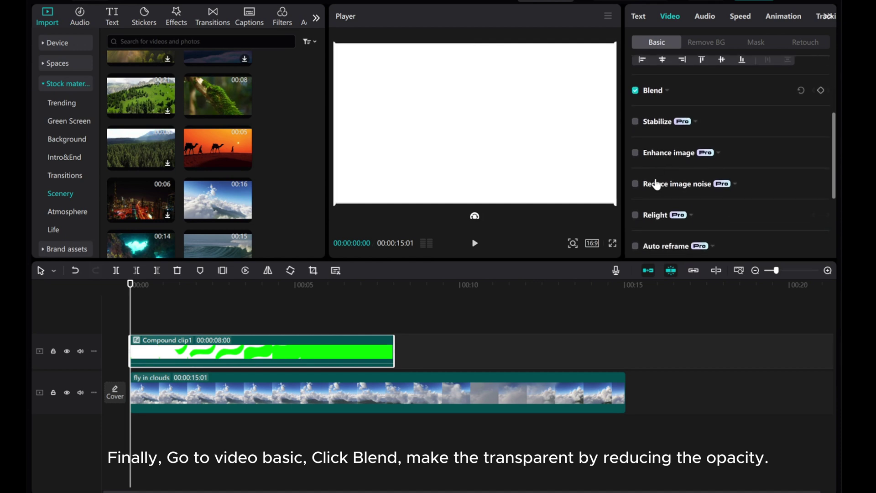
click(668, 94)
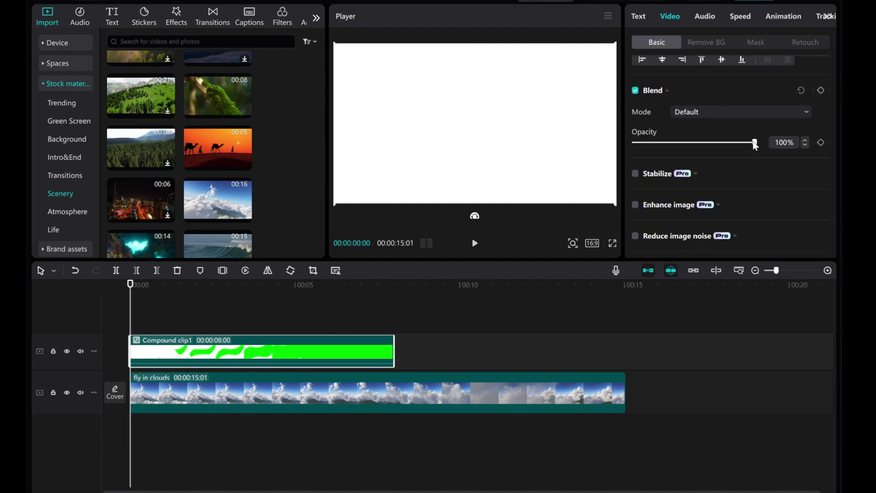
drag(756, 143, 740, 144)
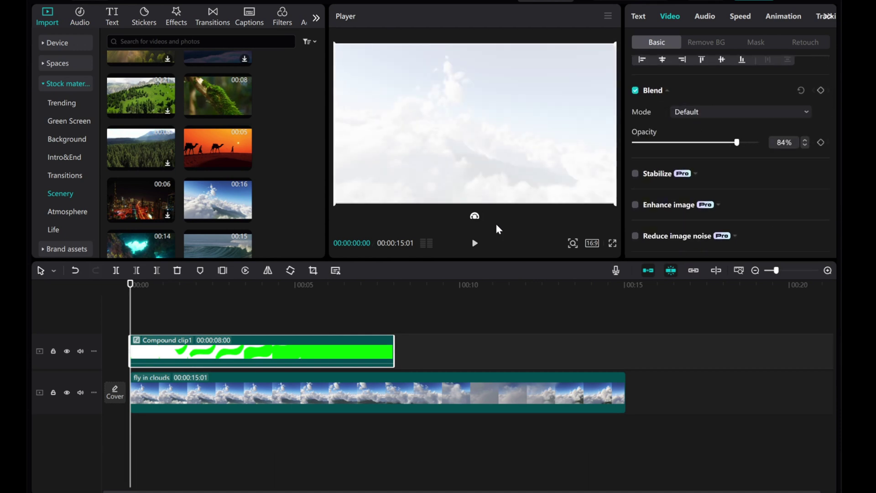
click(474, 245)
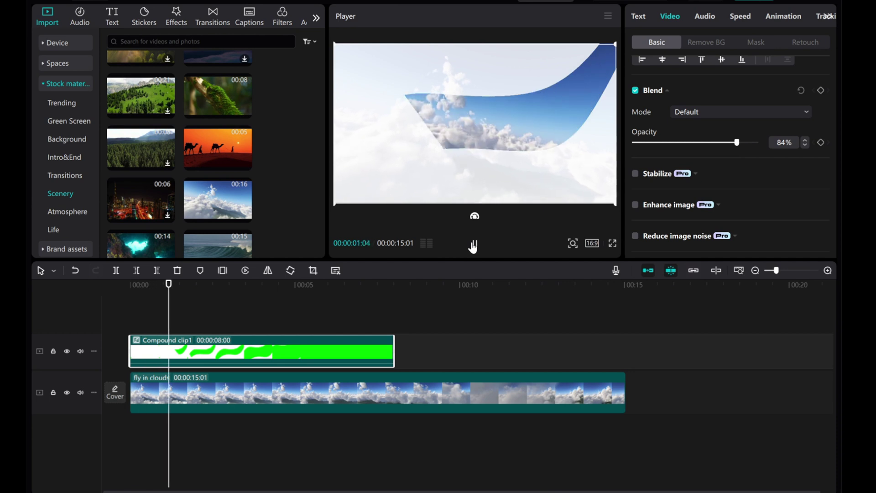